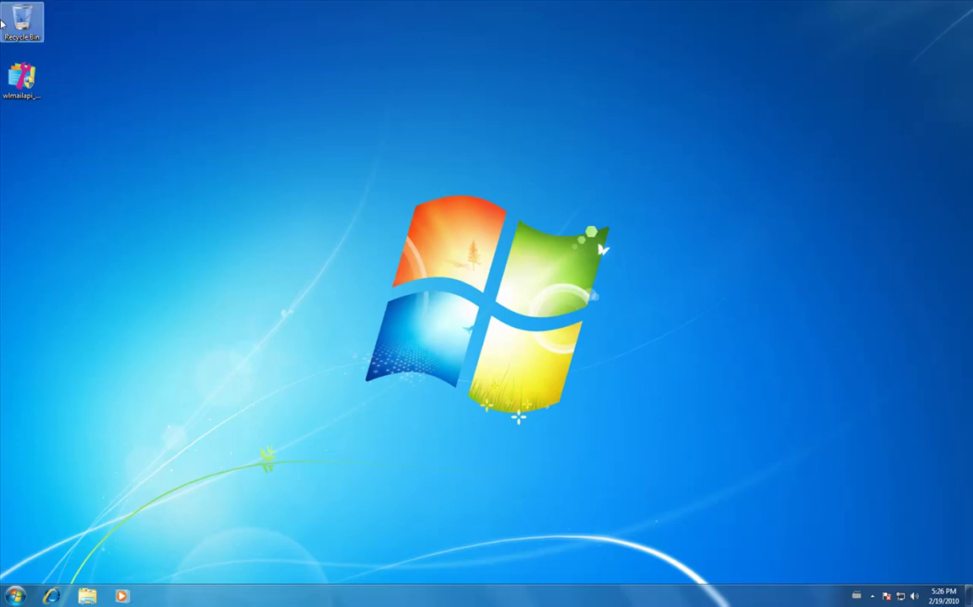
Step: Install WLMailApi 1.0.1 in the default destination folder, accepting the license agreement, and finish the setup wizard
{"action": "double_click", "coordinate": [22, 76]}
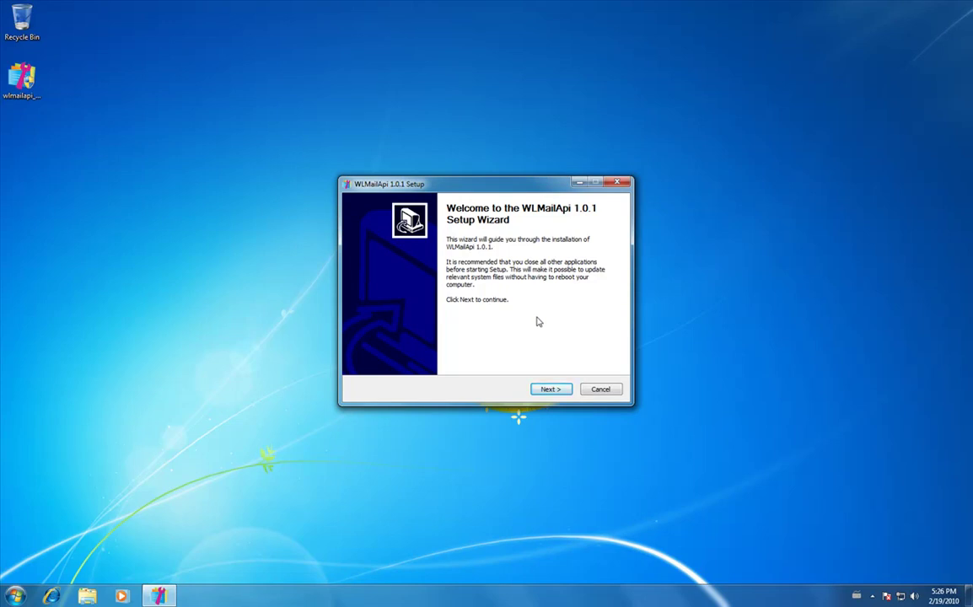
{"action": "left_click", "coordinate": [550, 391]}
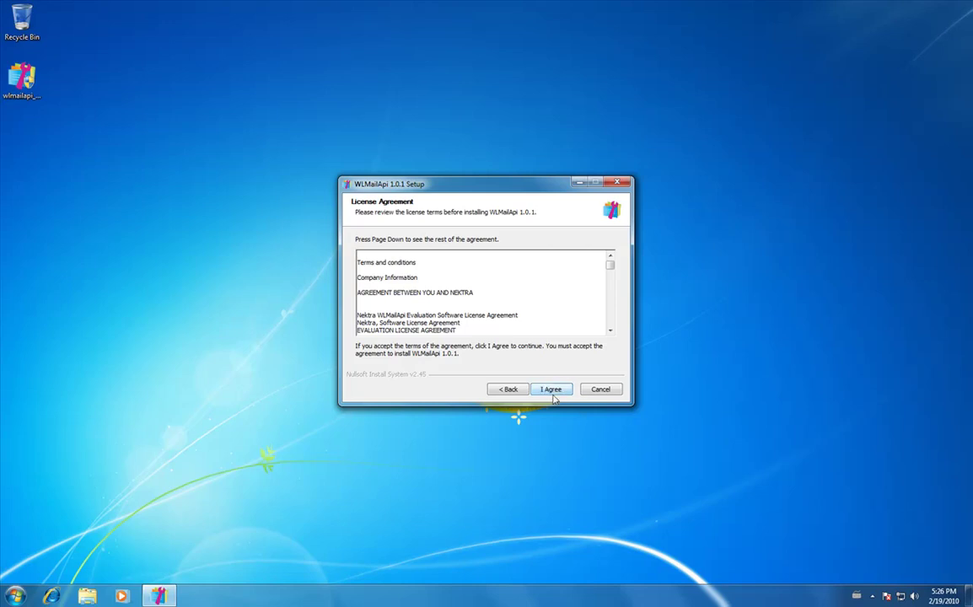
{"action": "left_click", "coordinate": [550, 390]}
{"action": "left_click", "coordinate": [552, 391]}
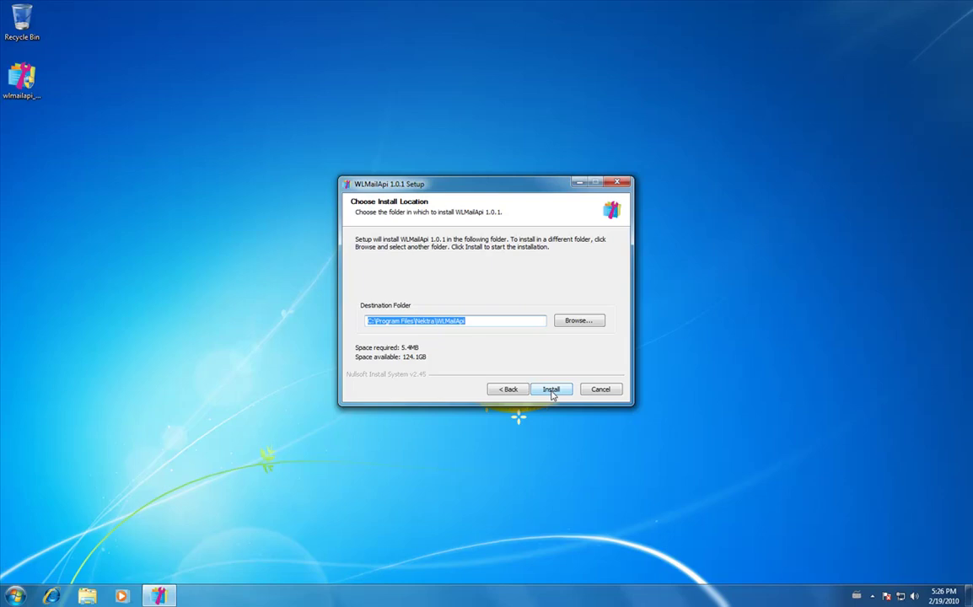
{"action": "left_click", "coordinate": [551, 392]}
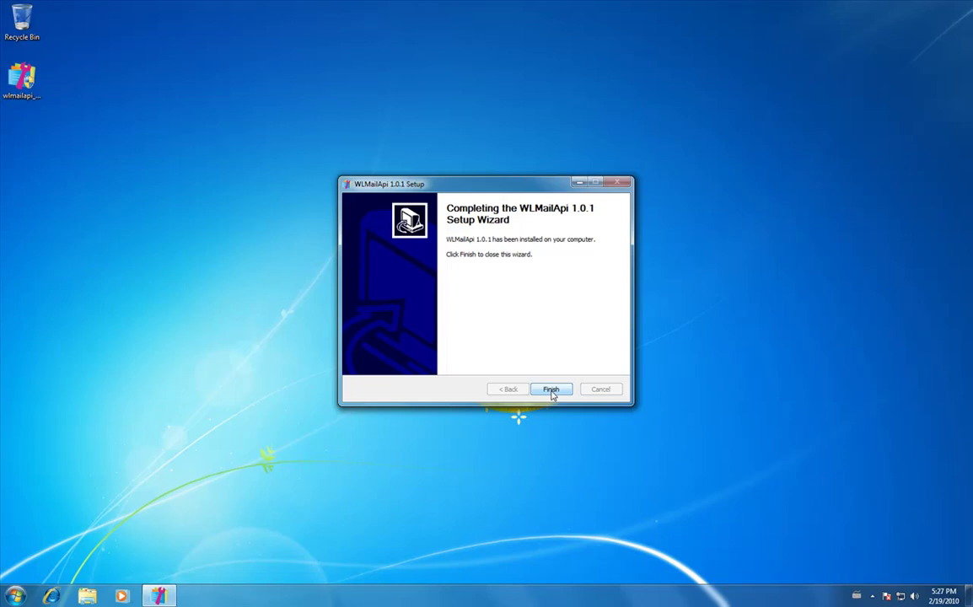
{"action": "left_click", "coordinate": [551, 391]}
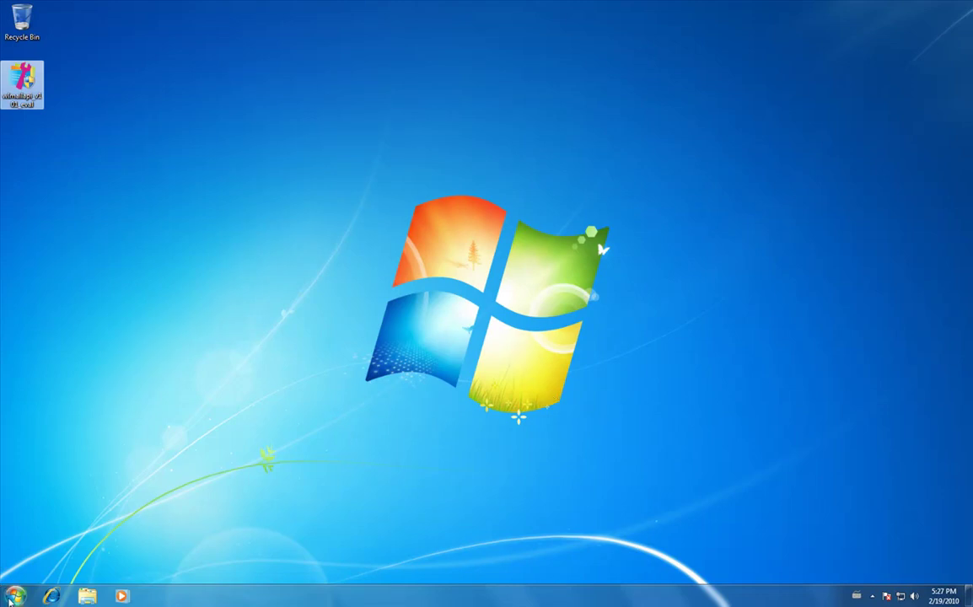
Step: Switch to Windows Live Mail and dismiss the WLMailApi evaluation notice
{"action": "left_click", "coordinate": [16, 595]}
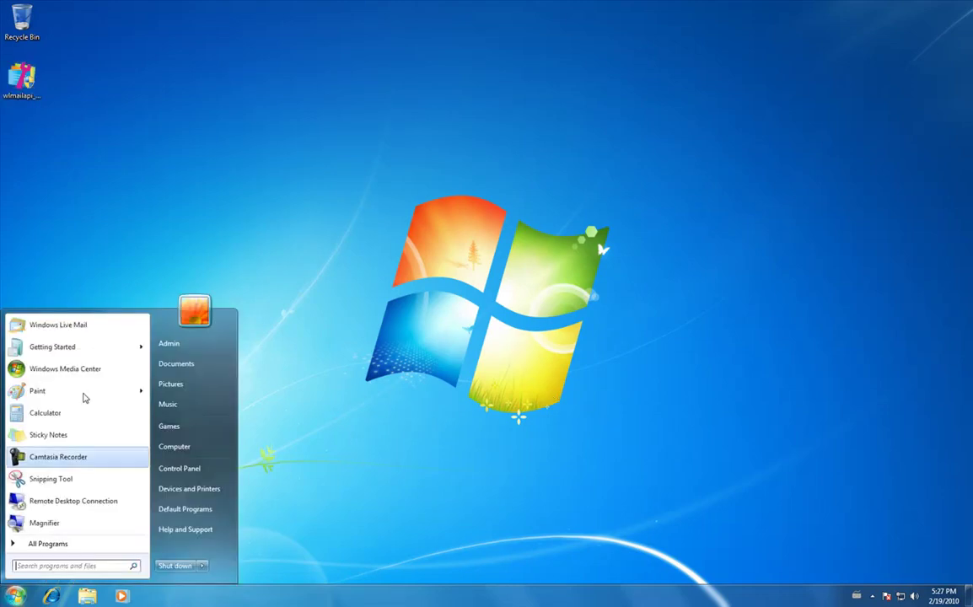
{"action": "left_click", "coordinate": [74, 329]}
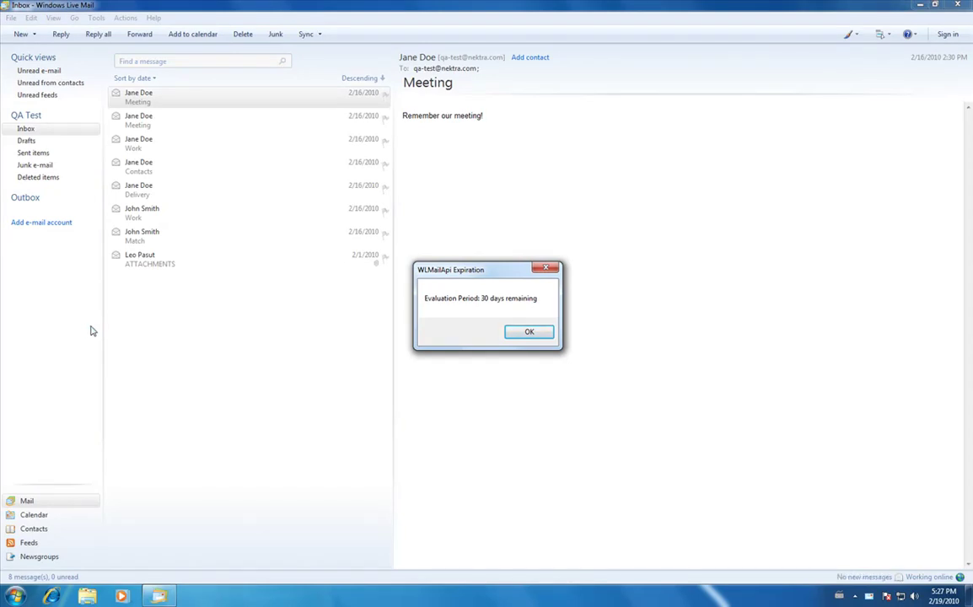
{"action": "left_click", "coordinate": [537, 332]}
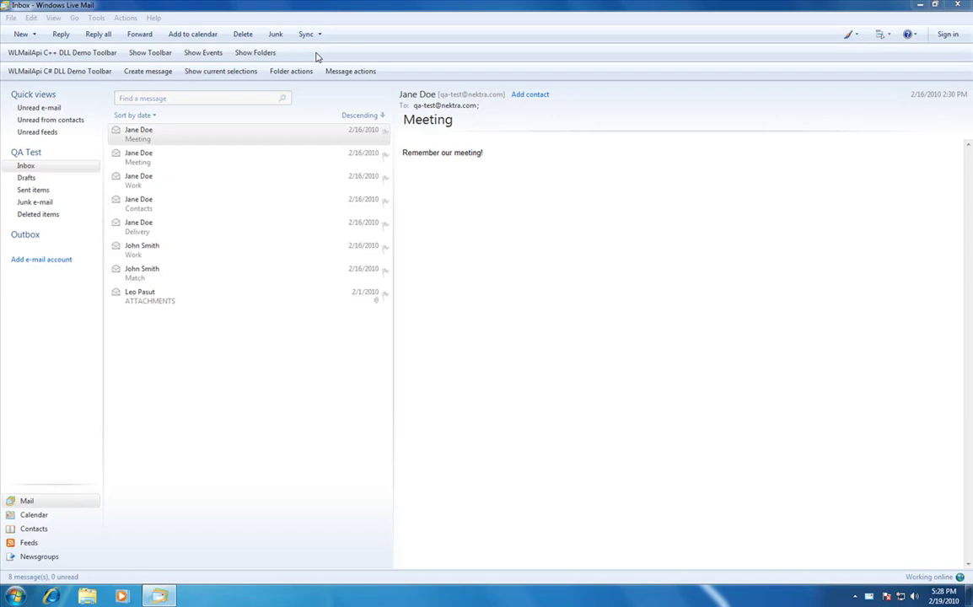
Step: Inspect the full image name of the WLMailApi agent process in Windows Task Manager, widening its column, and close the window
{"action": "key", "text": "ctrl+shift+Escape"}
{"action": "left_click", "coordinate": [67, 43]}
{"action": "left_click_drag", "start_coordinate": [110, 17], "coordinate": [479, 218]}
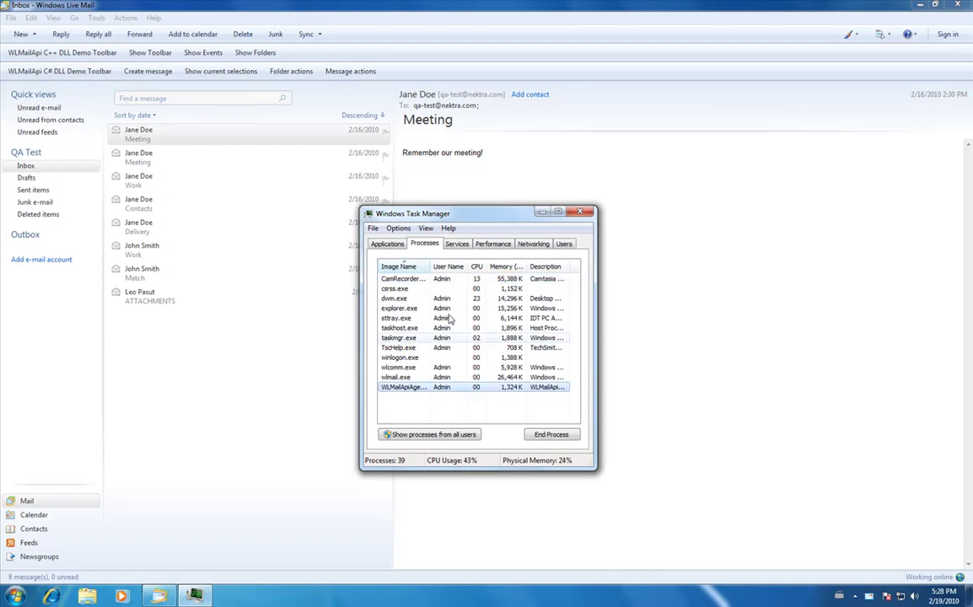
{"action": "left_click_drag", "start_coordinate": [430, 267], "coordinate": [493, 267]}
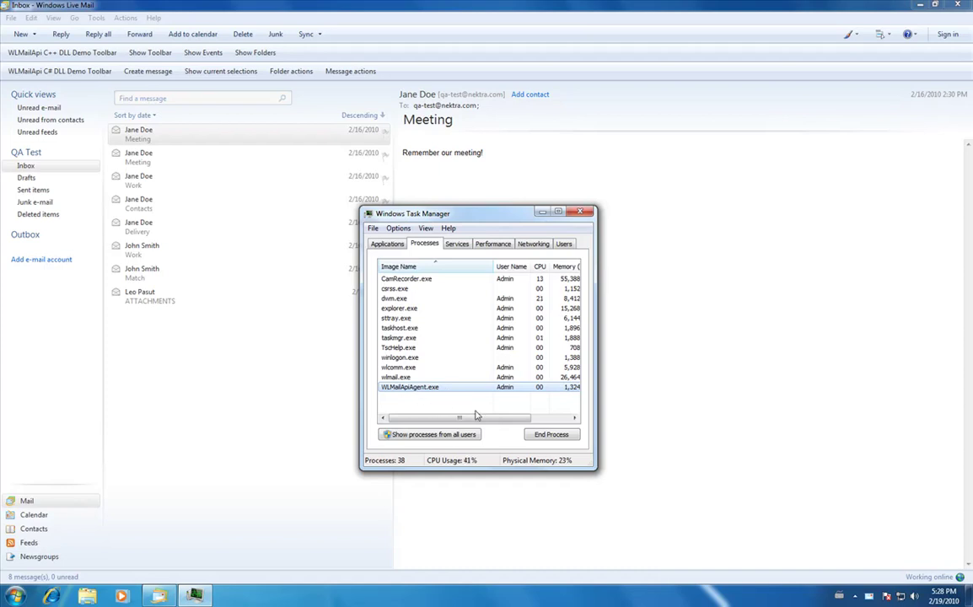
{"action": "left_click_drag", "start_coordinate": [501, 418], "coordinate": [540, 431]}
{"action": "left_click", "coordinate": [582, 212]}
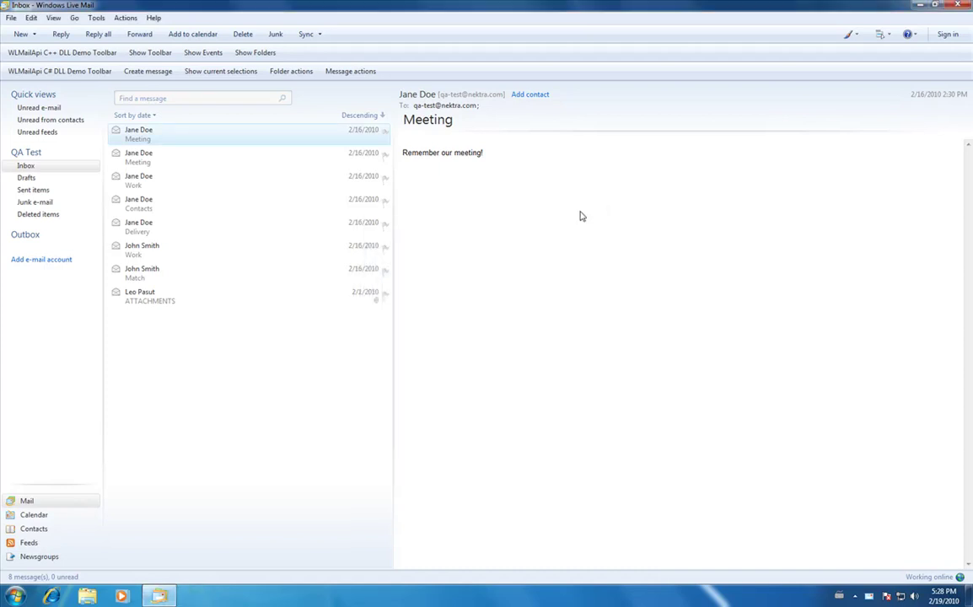
Step: Preview several of the Inbox messages one after another, from the first Meeting message down to the lower Work message
{"action": "left_click", "coordinate": [185, 135]}
{"action": "left_click", "coordinate": [185, 161]}
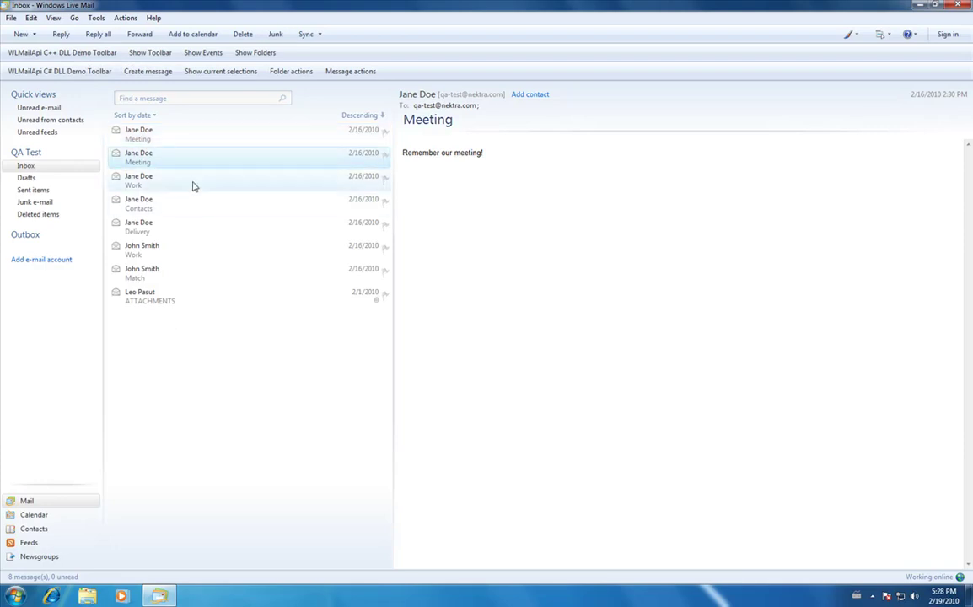
{"action": "left_click", "coordinate": [192, 180]}
{"action": "left_click", "coordinate": [199, 226]}
{"action": "left_click", "coordinate": [199, 205]}
{"action": "left_click", "coordinate": [186, 249]}
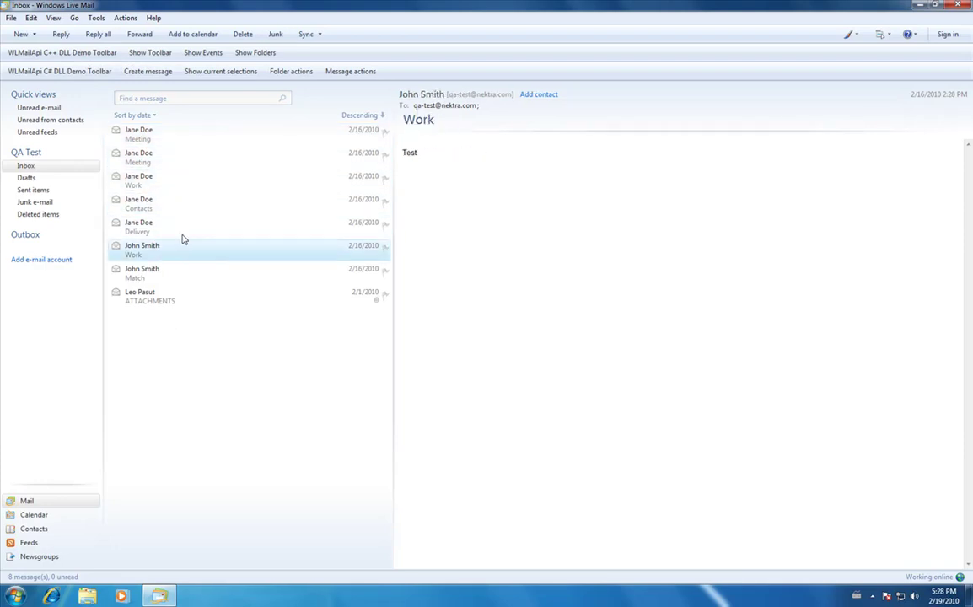
{"action": "left_click", "coordinate": [180, 227]}
{"action": "left_click", "coordinate": [180, 253]}
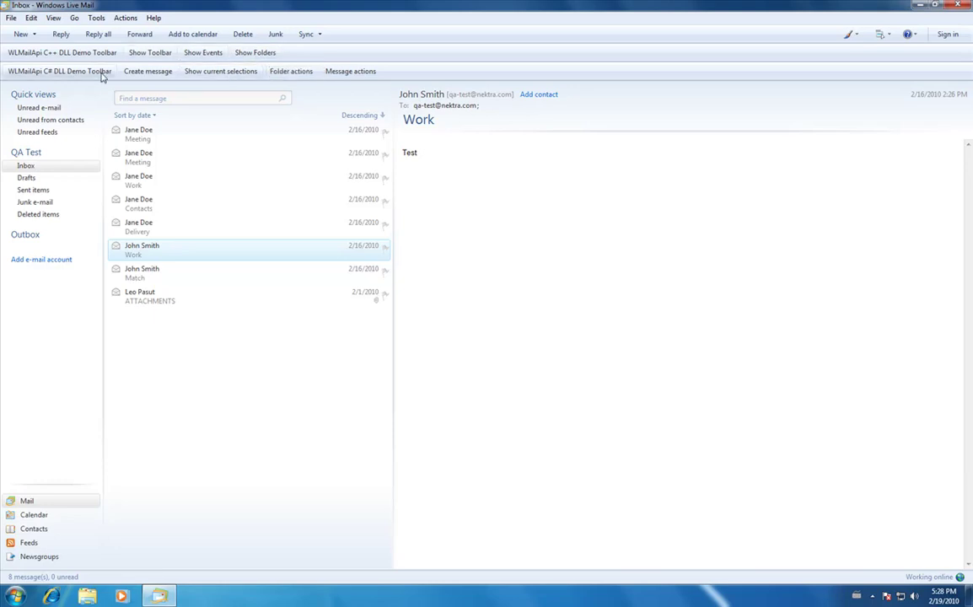
Step: Create and close a blank message with the C# demo toolbar, and show the ids of the current folder and selected message
{"action": "left_click", "coordinate": [146, 72]}
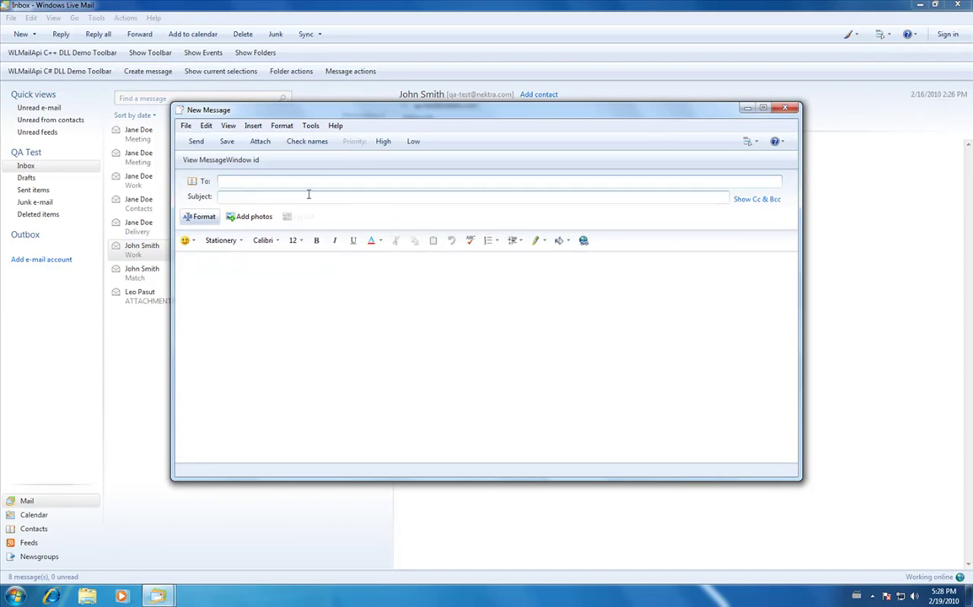
{"action": "left_click", "coordinate": [788, 110]}
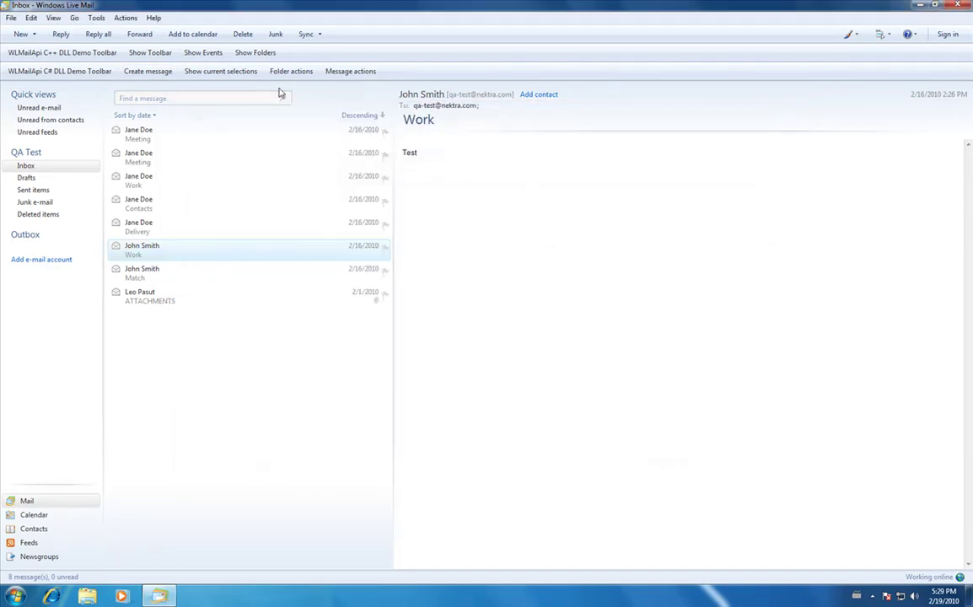
{"action": "left_click", "coordinate": [216, 76]}
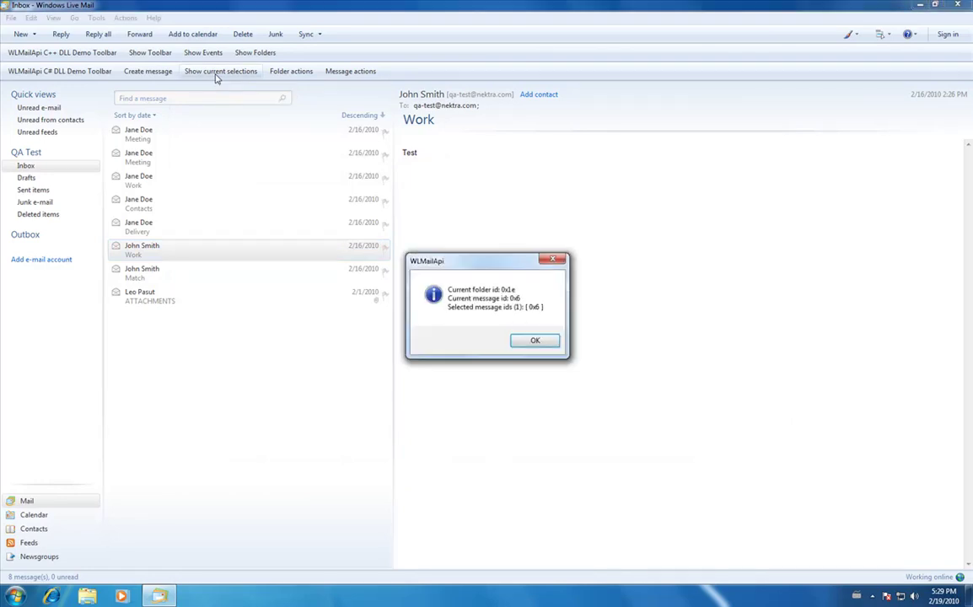
{"action": "left_click", "coordinate": [535, 340]}
Step: Extend the selection up to the upper Work message and show the ids of the current selections
{"action": "left_click", "coordinate": [212, 178], "text": "shift"}
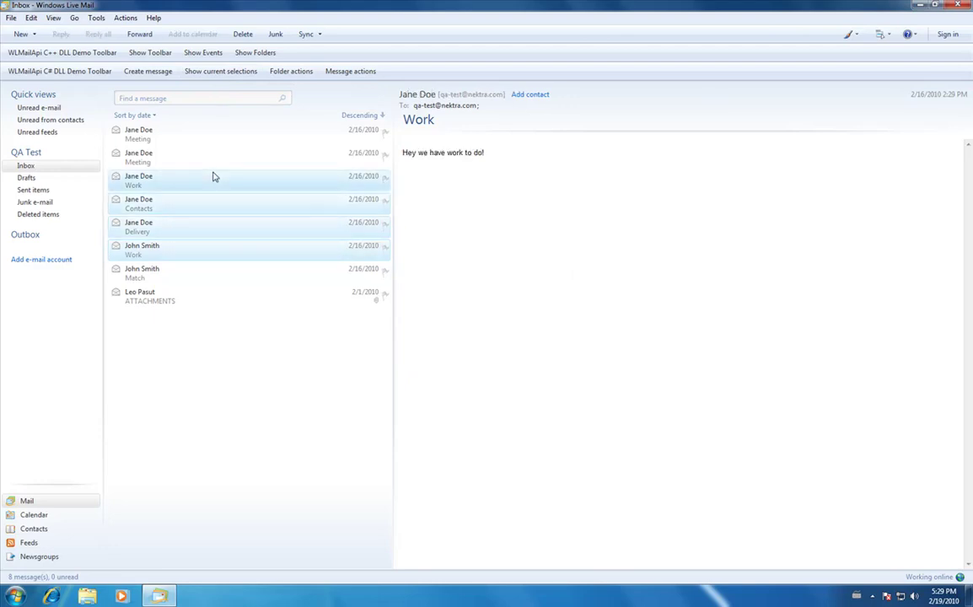
{"action": "left_click", "coordinate": [216, 76]}
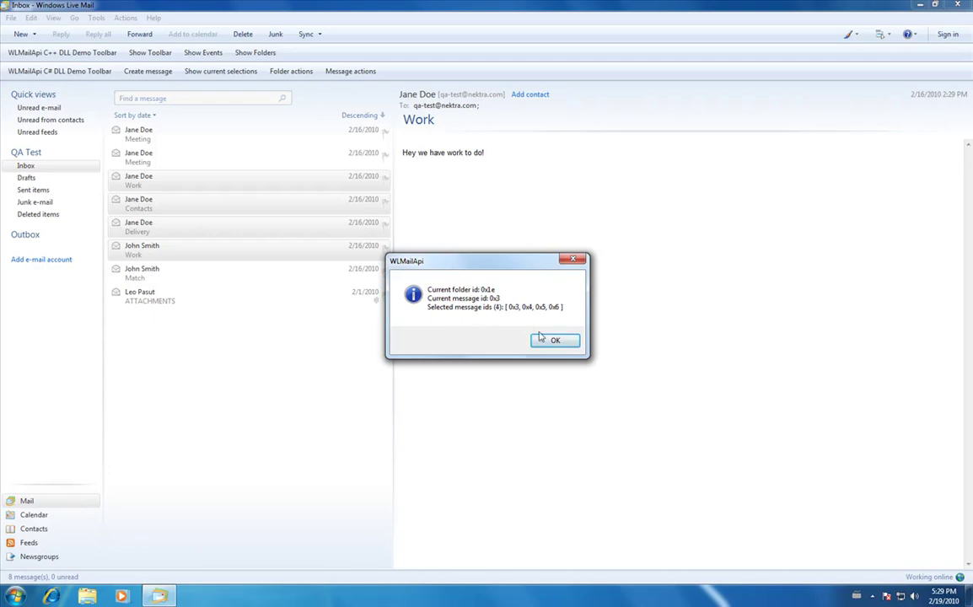
{"action": "left_click", "coordinate": [543, 339]}
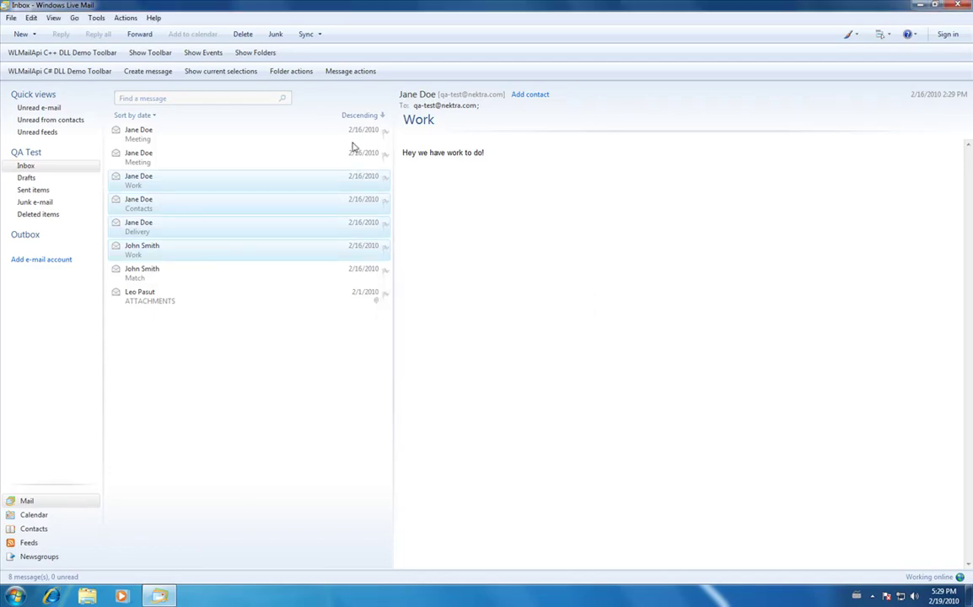
Step: Show the Inbox message count with the folder actions, compare it with the status bar, and hide the folder actions again
{"action": "left_click", "coordinate": [291, 71]}
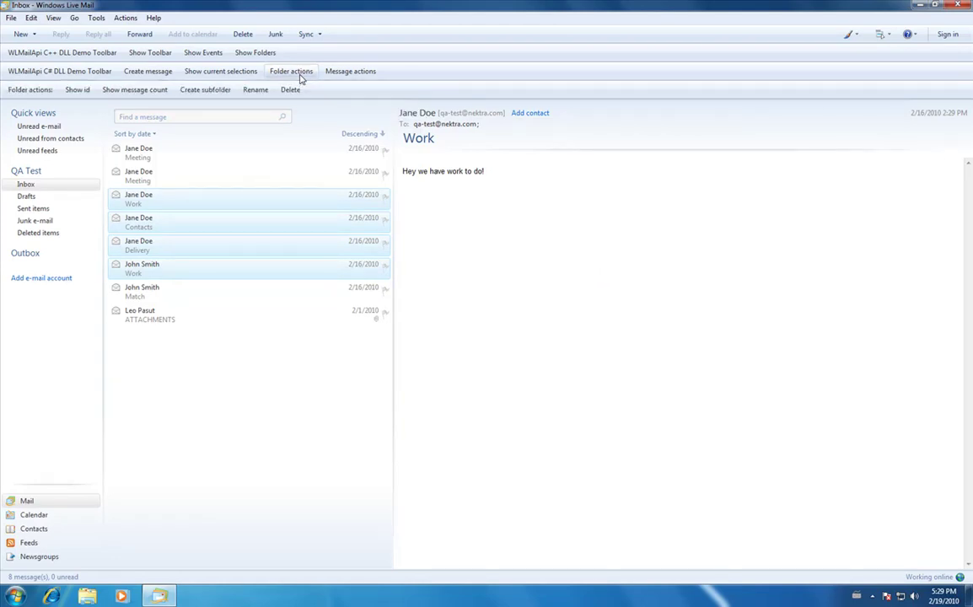
{"action": "left_click", "coordinate": [135, 89]}
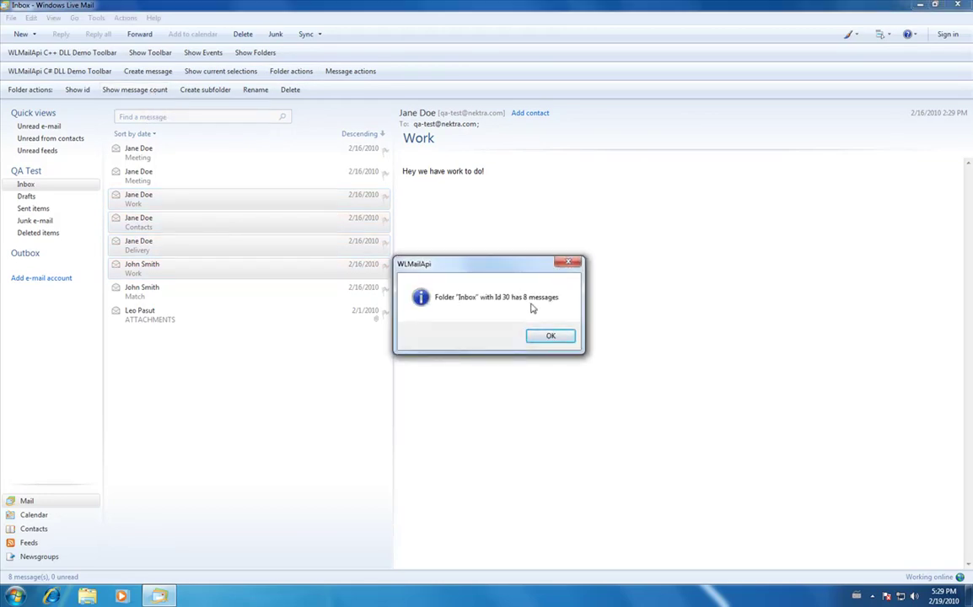
{"action": "left_click_drag", "start_coordinate": [488, 266], "coordinate": [140, 463]}
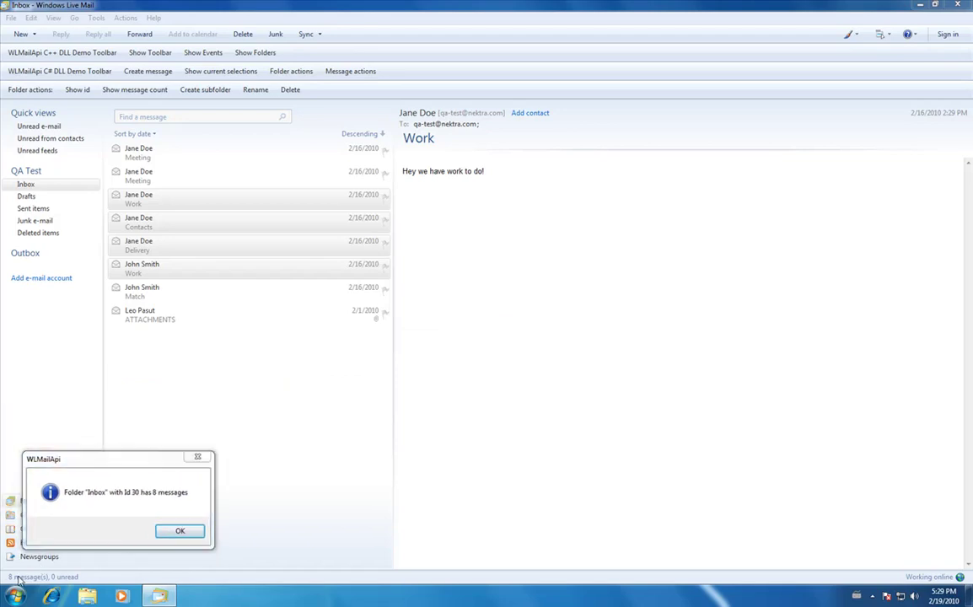
{"action": "left_click", "coordinate": [182, 532]}
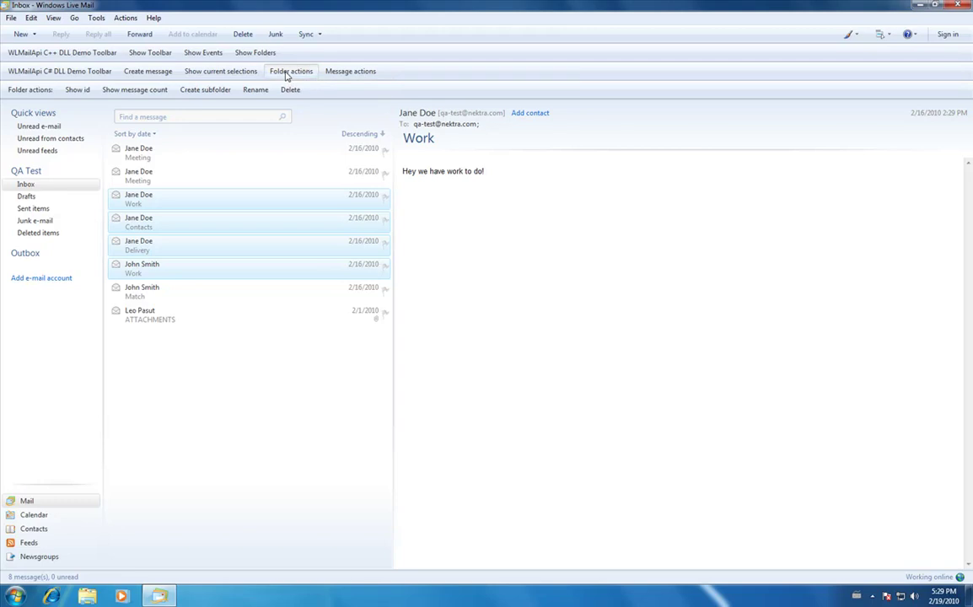
{"action": "left_click", "coordinate": [288, 73]}
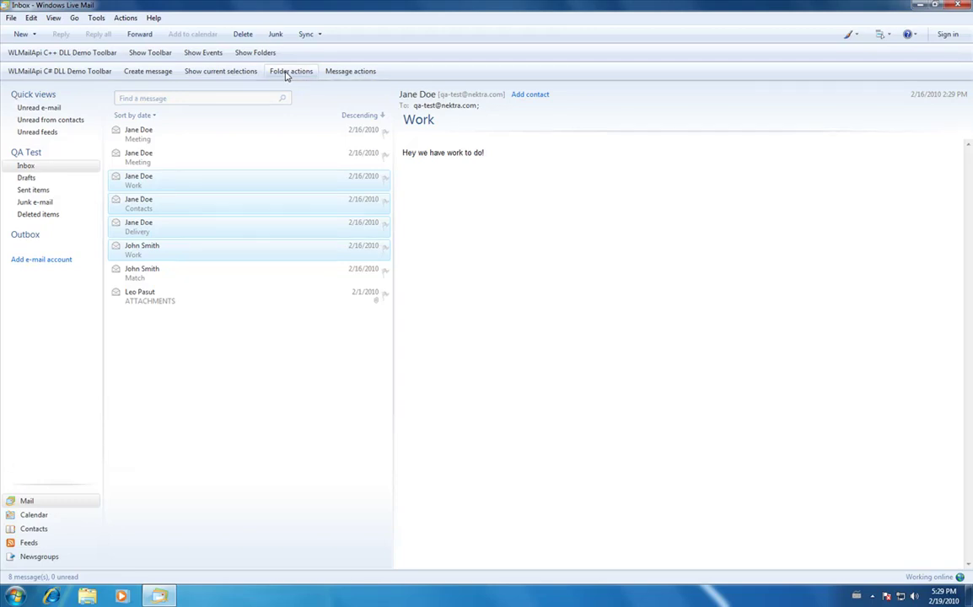
Step: Display the message actions, open the lower Work message in its own window, and show the current message's id
{"action": "left_click", "coordinate": [345, 74]}
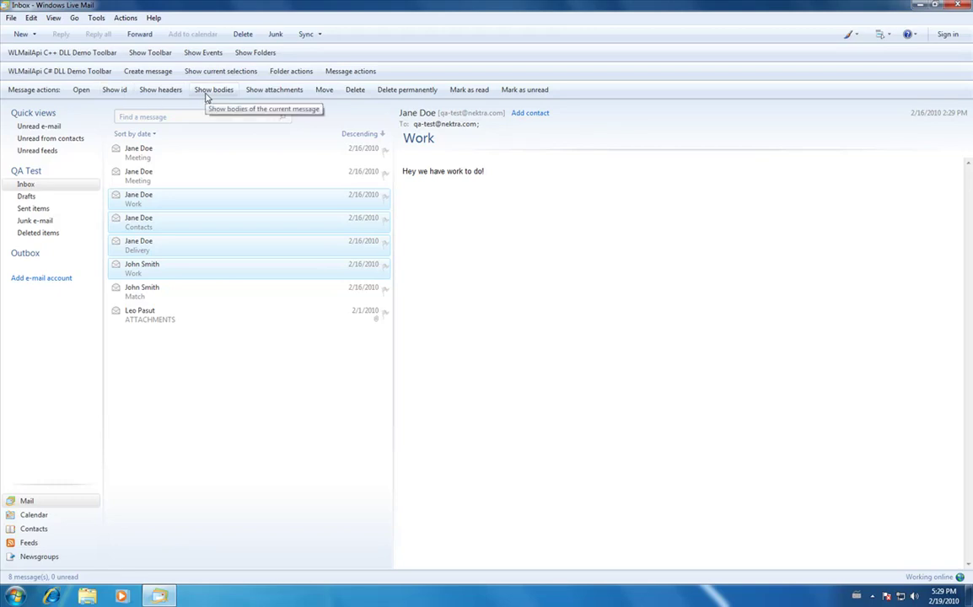
{"action": "left_click", "coordinate": [50, 90]}
{"action": "left_click", "coordinate": [553, 335]}
{"action": "left_click", "coordinate": [82, 90]}
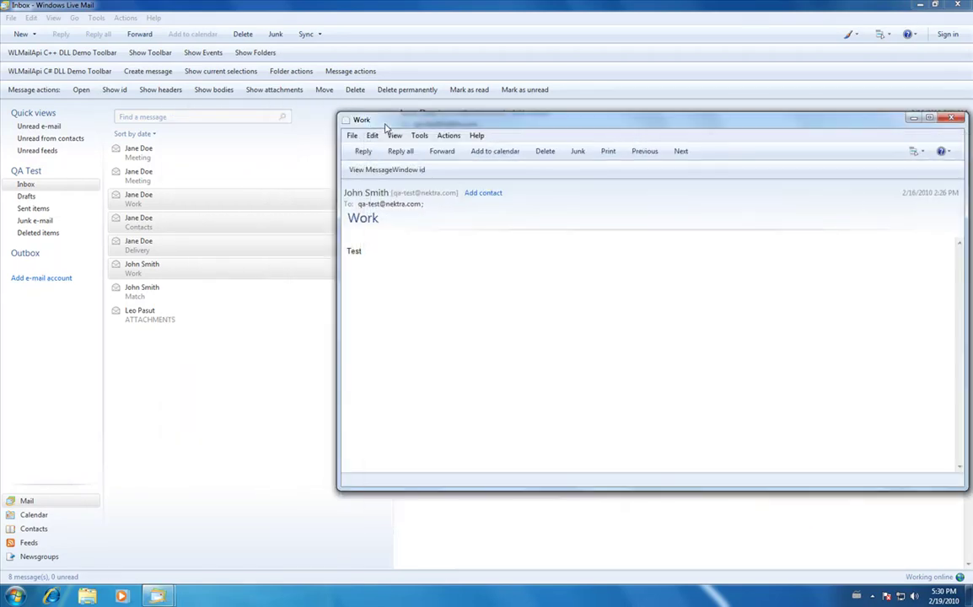
{"action": "left_click", "coordinate": [115, 93]}
{"action": "left_click", "coordinate": [536, 335]}
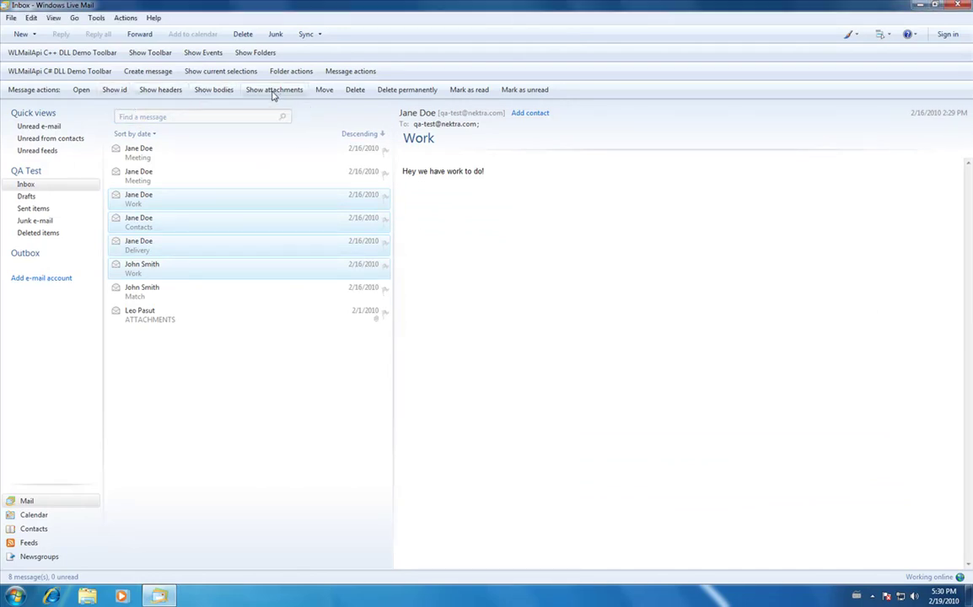
Step: Show the attachment list of the ATTACHMENTS message, go through the files to 1-Dilbert.jpg, and close the list without saving
{"action": "left_click", "coordinate": [224, 315]}
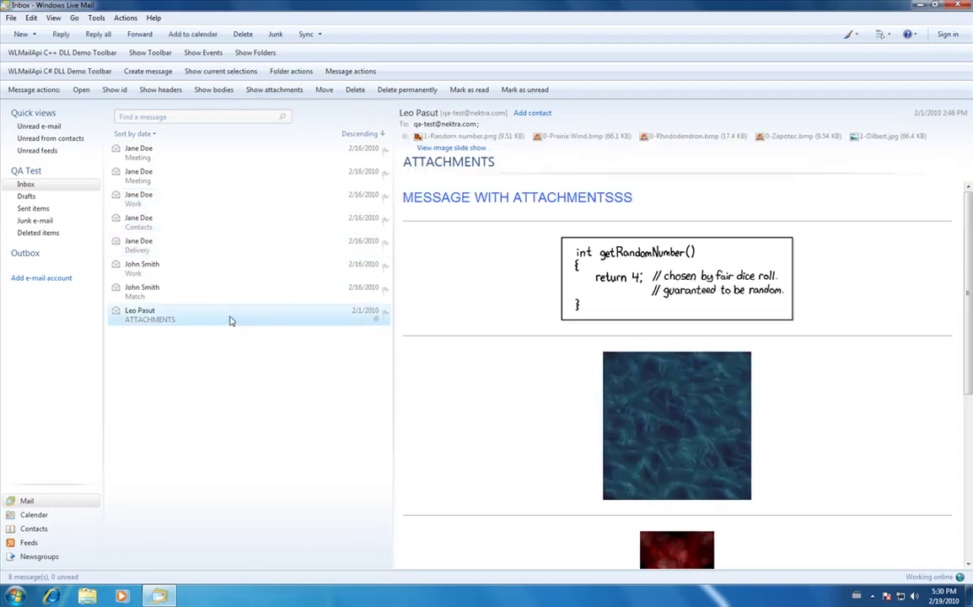
{"action": "left_click", "coordinate": [270, 90]}
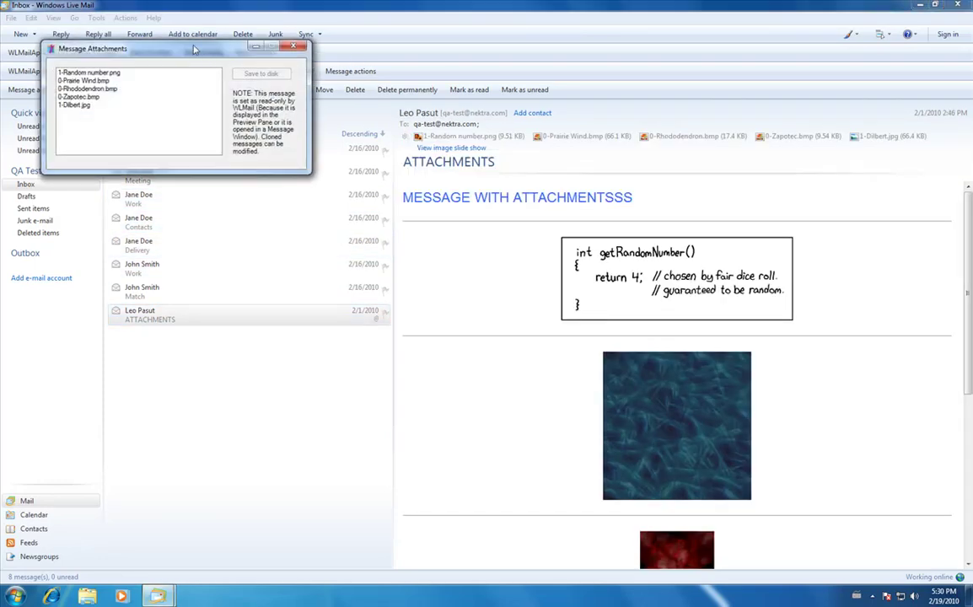
{"action": "key", "text": "Down"}
{"action": "key", "text": "Down"}
{"action": "key", "text": "Down"}
{"action": "left_click", "coordinate": [411, 328]}
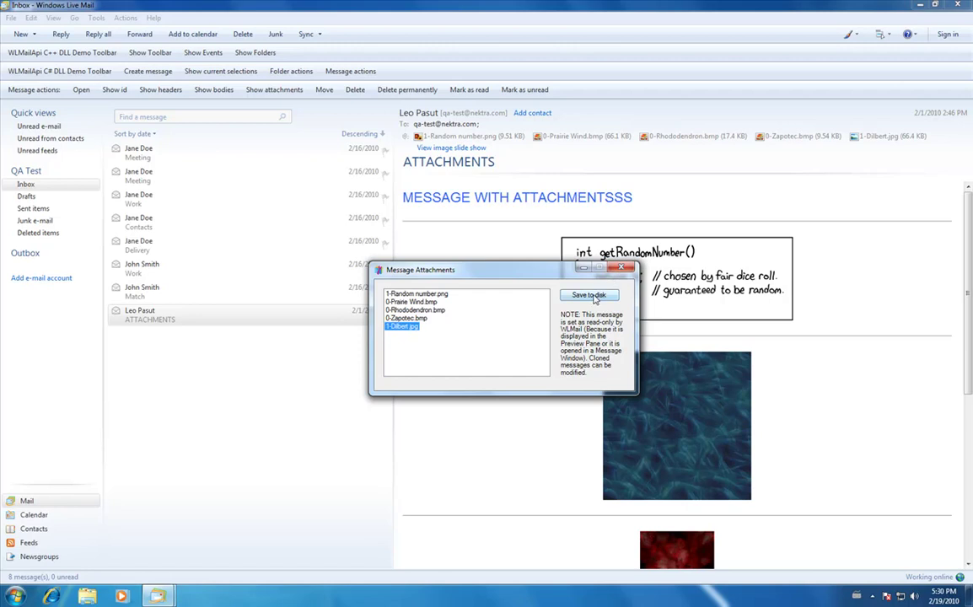
{"action": "left_click", "coordinate": [621, 268]}
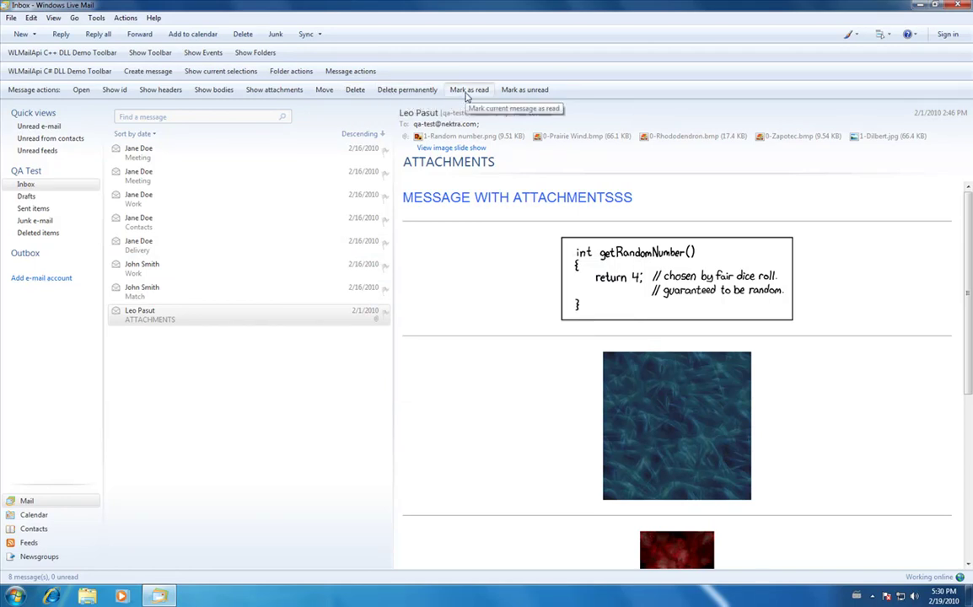
Step: Mark the ATTACHMENTS and Match messages as unread with the message actions
{"action": "left_click", "coordinate": [512, 90]}
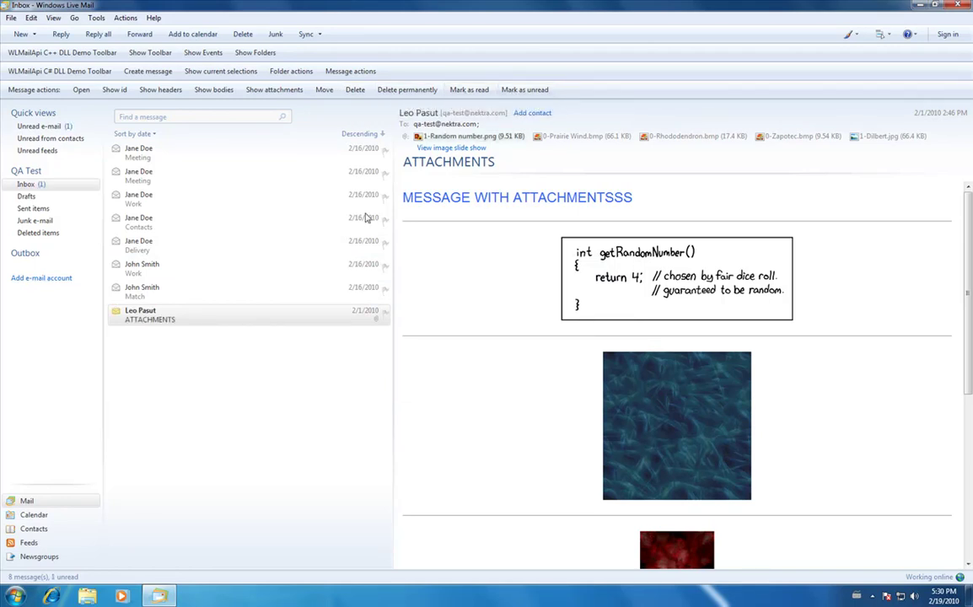
{"action": "key", "text": "Up"}
{"action": "left_click", "coordinate": [512, 91]}
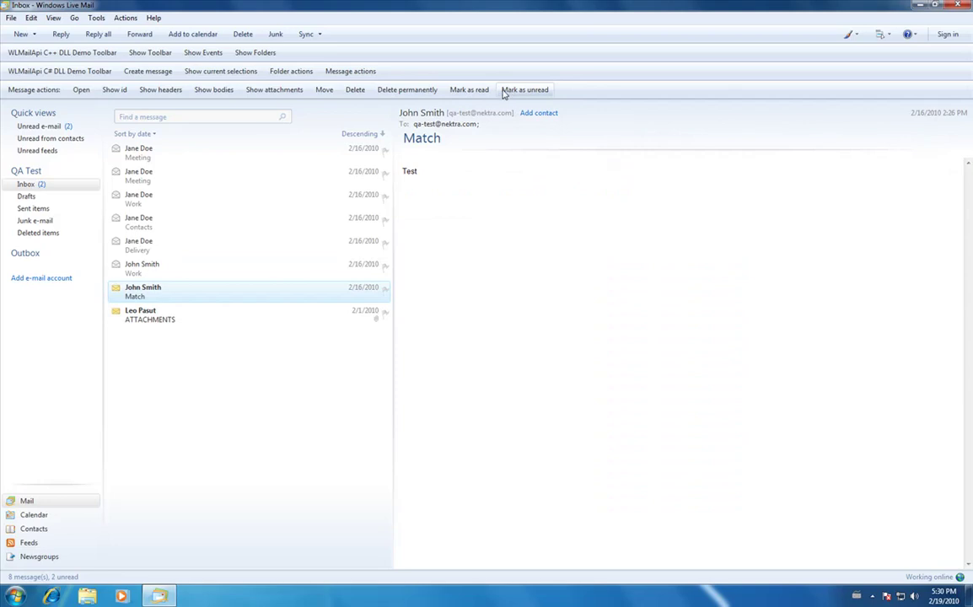
Step: Mark the ATTACHMENTS and Match messages as read with the message actions
{"action": "left_click", "coordinate": [295, 312]}
{"action": "left_click", "coordinate": [468, 90]}
{"action": "left_click", "coordinate": [282, 291]}
{"action": "left_click", "coordinate": [467, 89]}
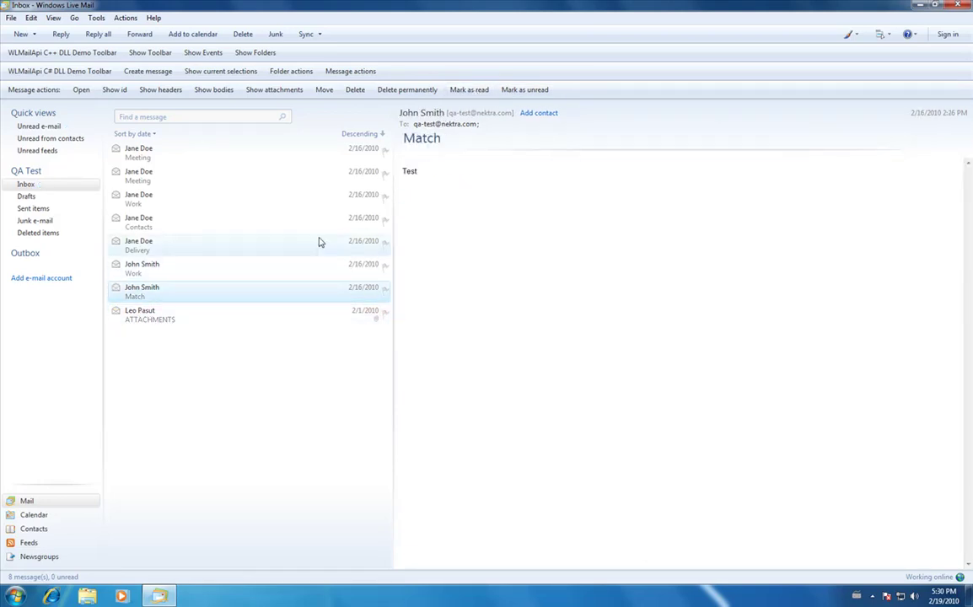
Step: Show the bodies of the Match message, go through its text and HTML parts, and close the view without changes
{"action": "left_click", "coordinate": [217, 92]}
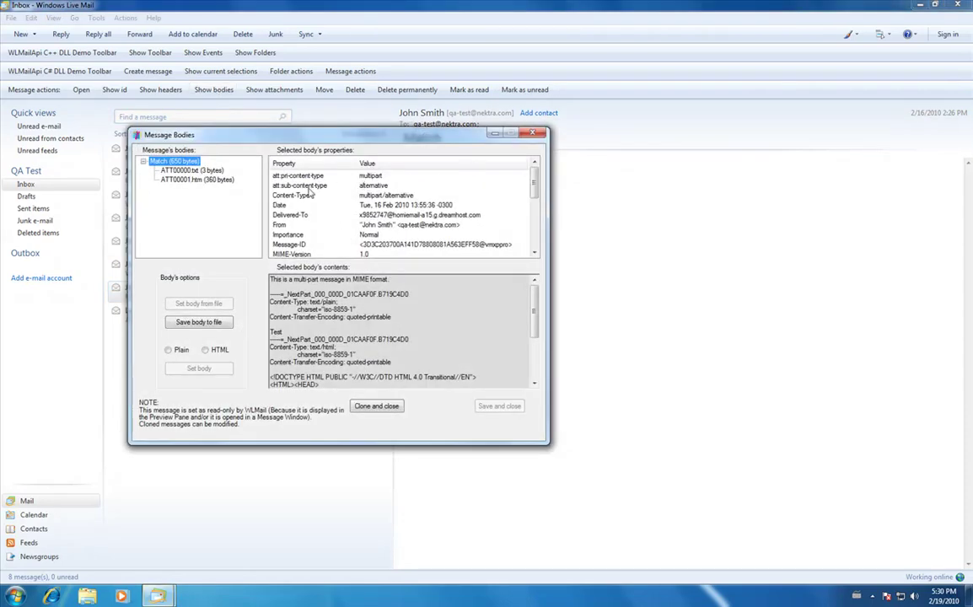
{"action": "left_click", "coordinate": [193, 172]}
{"action": "left_click", "coordinate": [196, 180]}
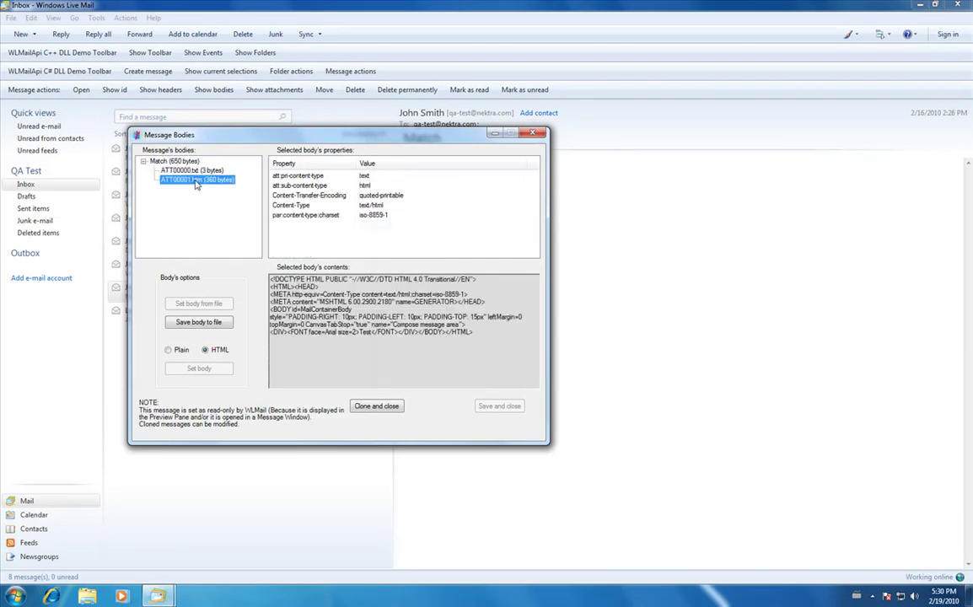
{"action": "left_click", "coordinate": [177, 161]}
{"action": "left_click", "coordinate": [533, 132]}
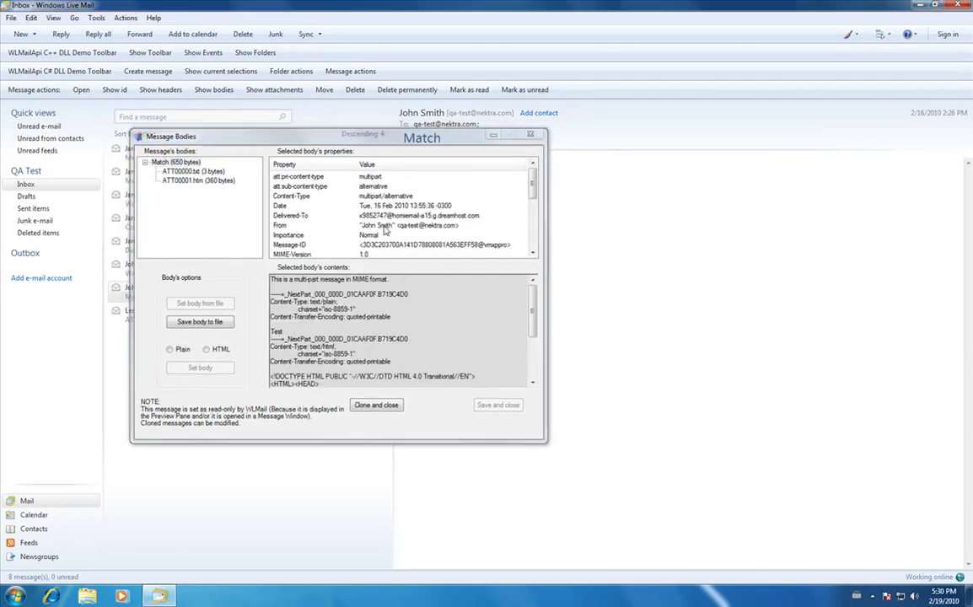
Step: Show the bodies of the ATTACHMENTS message, inspect its ATT00006.dat part, and clone the message for editing
{"action": "left_click", "coordinate": [201, 317]}
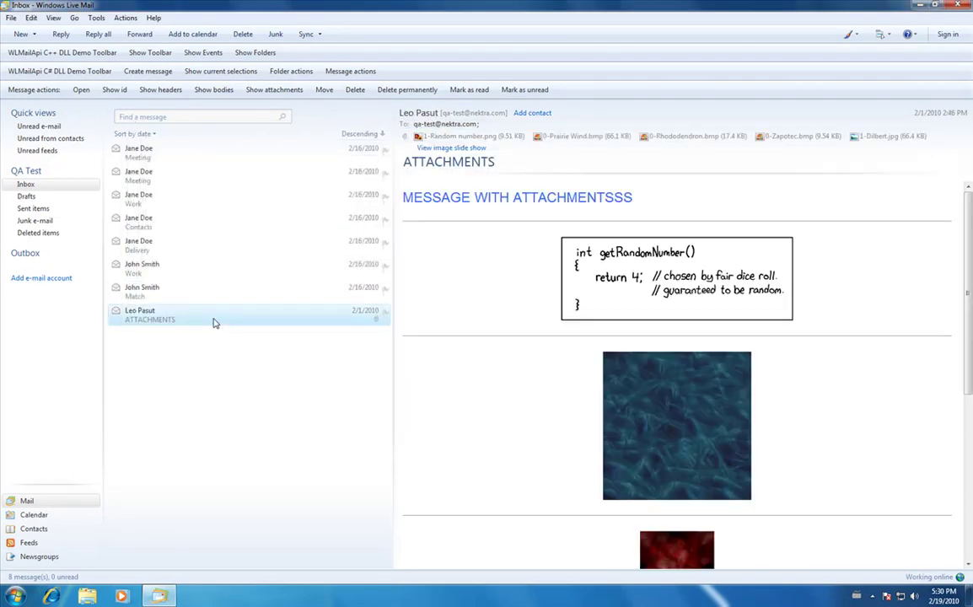
{"action": "left_click", "coordinate": [224, 95]}
{"action": "left_click_drag", "start_coordinate": [191, 78], "coordinate": [281, 156]}
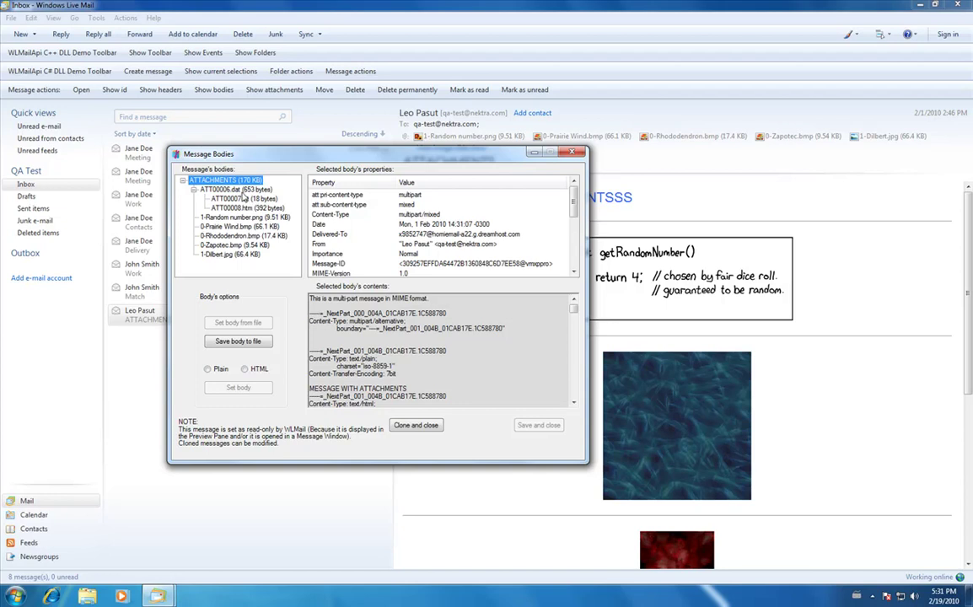
{"action": "left_click", "coordinate": [238, 189]}
{"action": "left_click", "coordinate": [228, 179]}
{"action": "left_click", "coordinate": [242, 190]}
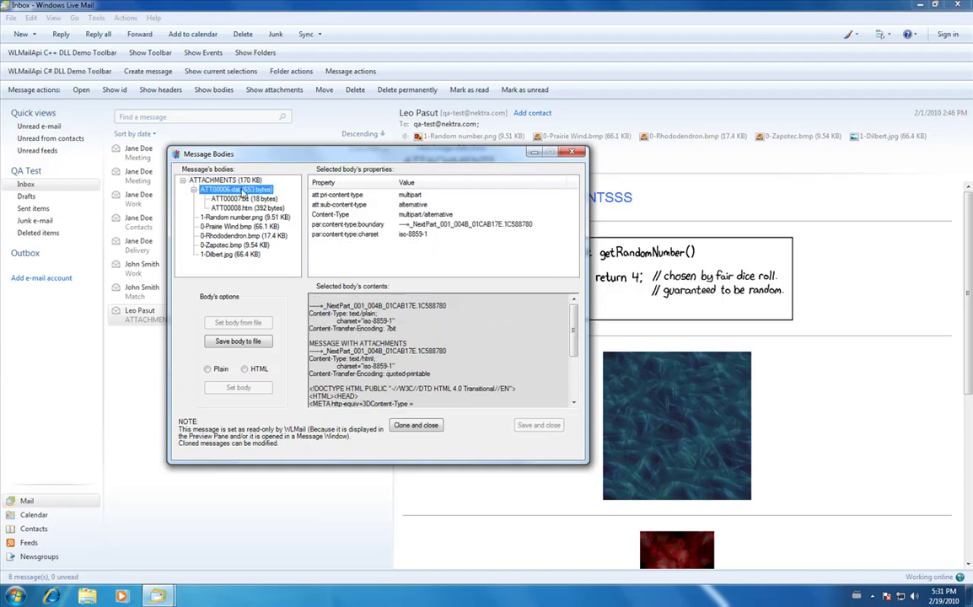
{"action": "left_click", "coordinate": [417, 426]}
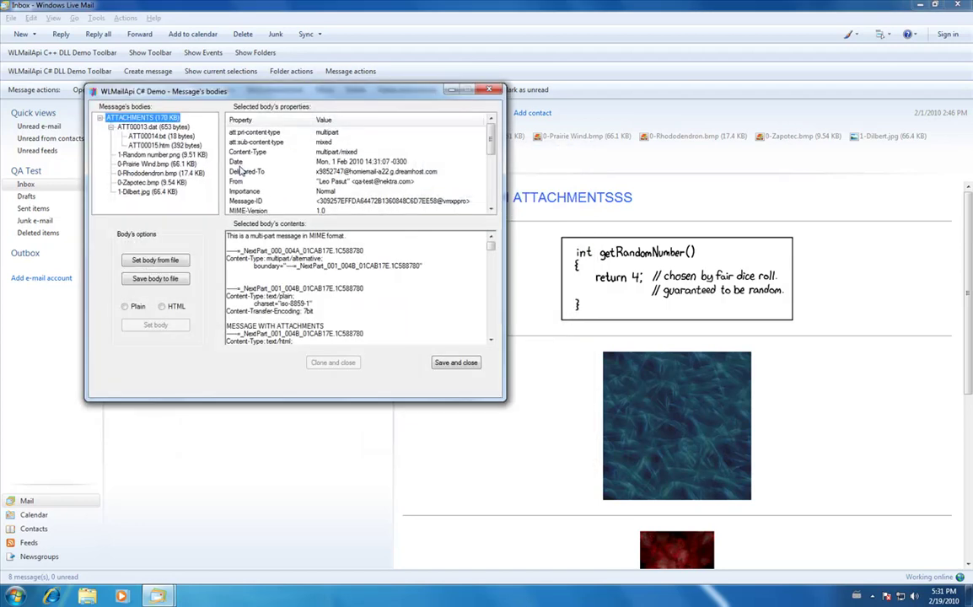
Step: Replace the part before the @ in the sender's e-mail address in the clone's From property, and save the cloned message
{"action": "mouse_move", "coordinate": [215, 90]}
{"action": "left_mouse_down"}
{"action": "mouse_move", "coordinate": [370, 369]}
{"action": "mouse_move", "coordinate": [300, 198]}
{"action": "mouse_move", "coordinate": [289, 193]}
{"action": "left_mouse_up"}
{"action": "left_click", "coordinate": [389, 266]}
{"action": "left_click", "coordinate": [417, 286]}
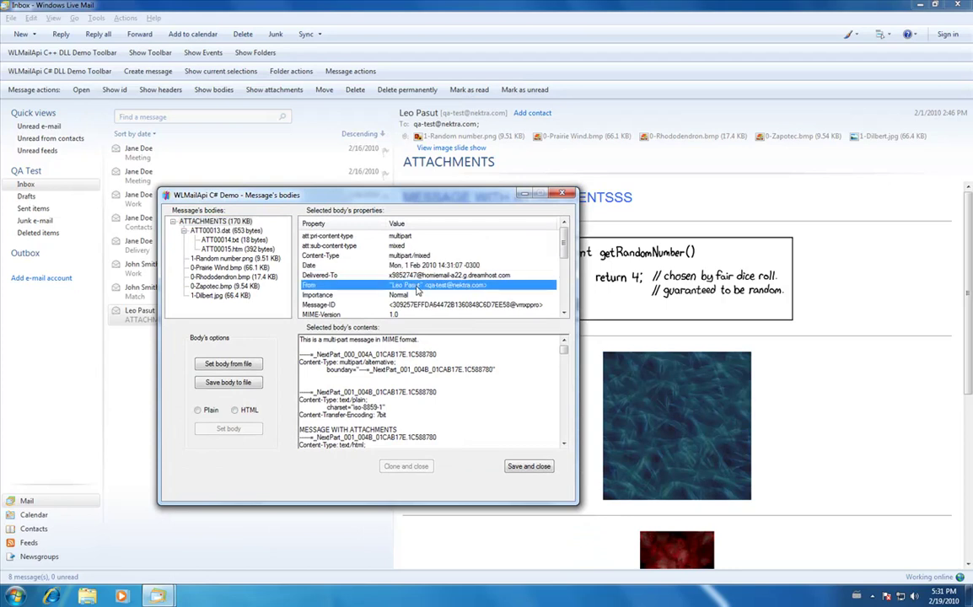
{"action": "double_click", "coordinate": [416, 287]}
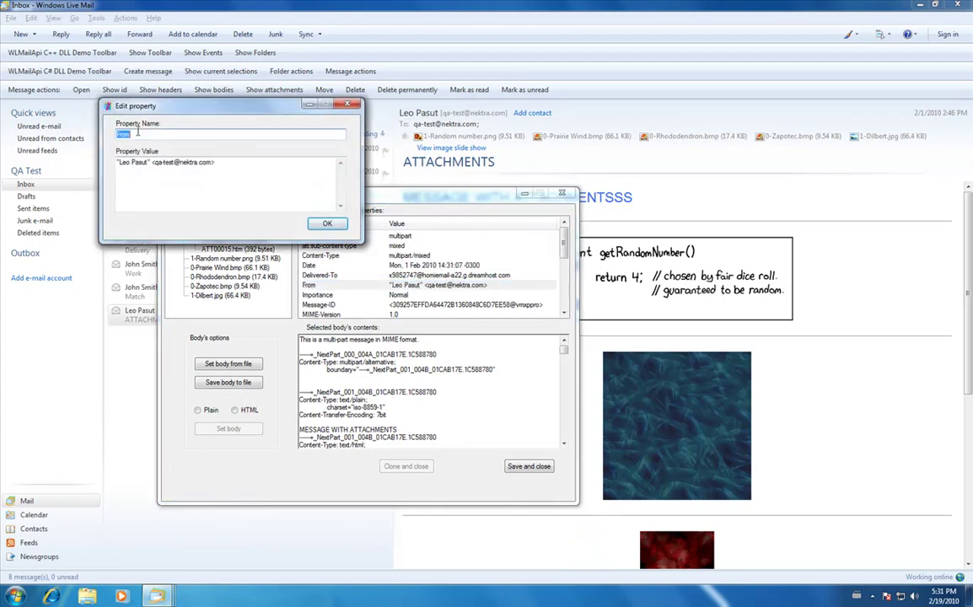
{"action": "left_click_drag", "start_coordinate": [154, 162], "coordinate": [172, 164]}
{"action": "key", "text": "BackSpace"}
{"action": "type", "text": "123456789"}
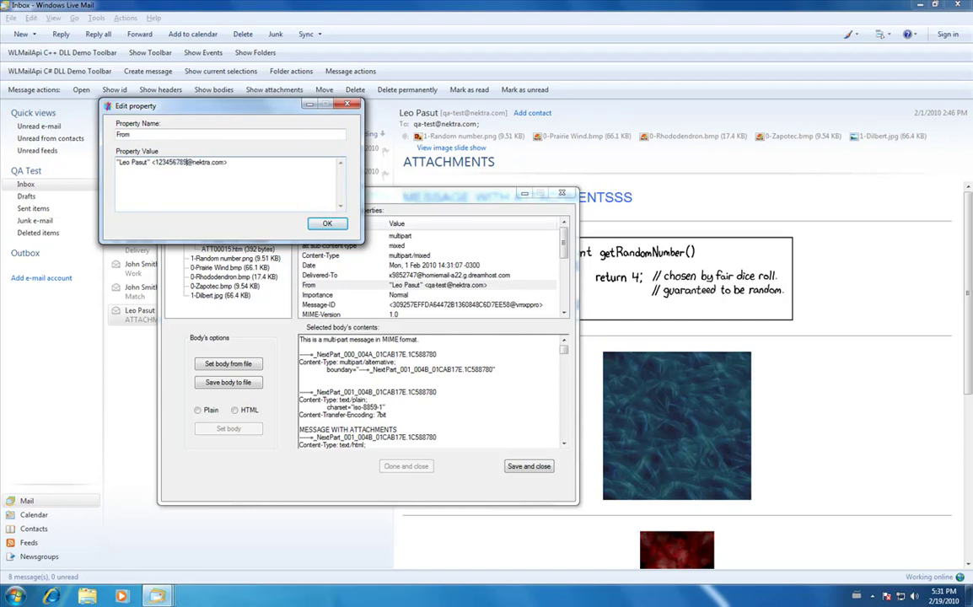
{"action": "key", "text": "Return"}
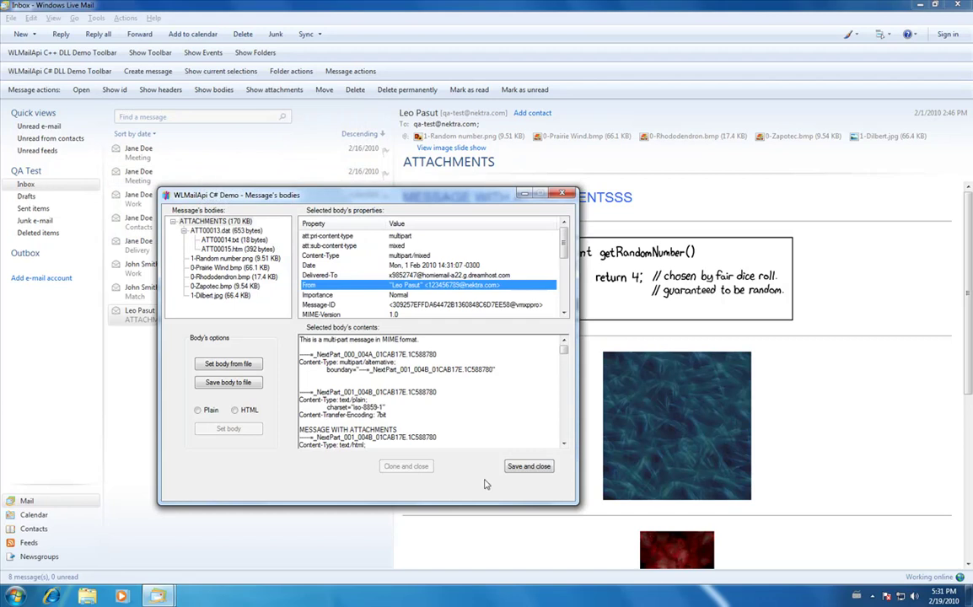
{"action": "left_click", "coordinate": [529, 466]}
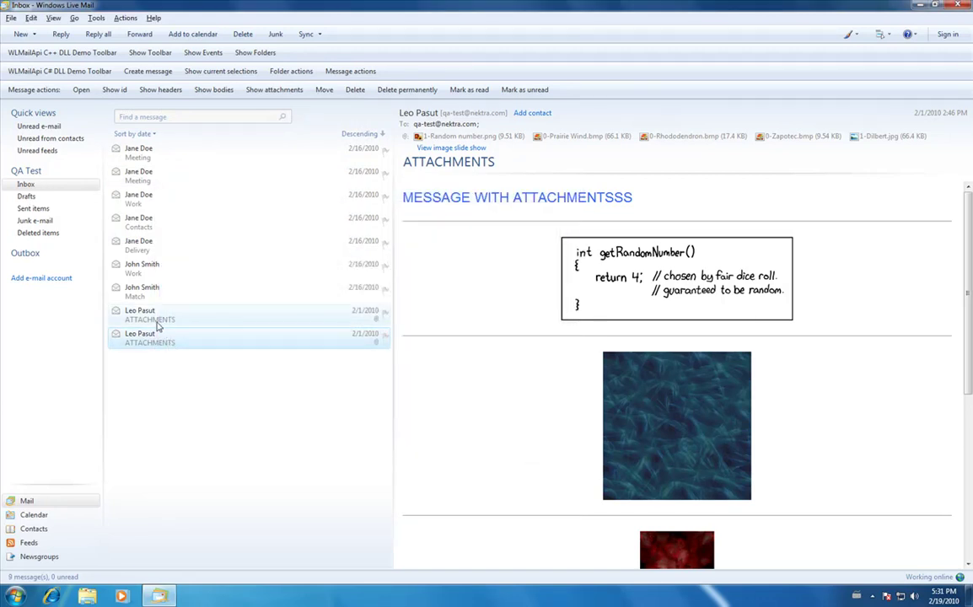
Step: Open the upper ATTACHMENTS message in its own maximized window, check the sender's e-mail address, and close the window
{"action": "left_click", "coordinate": [156, 319]}
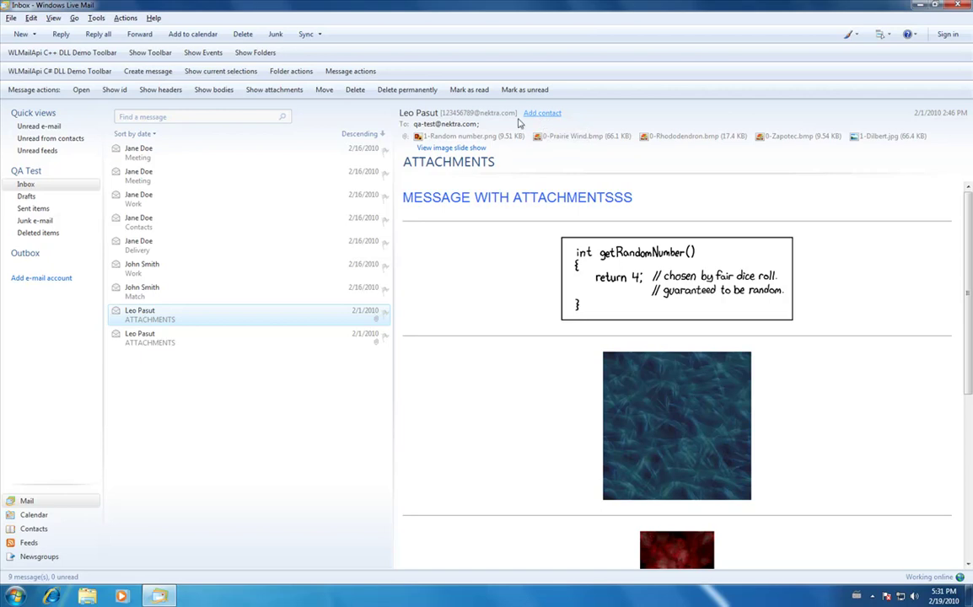
{"action": "double_click", "coordinate": [305, 320]}
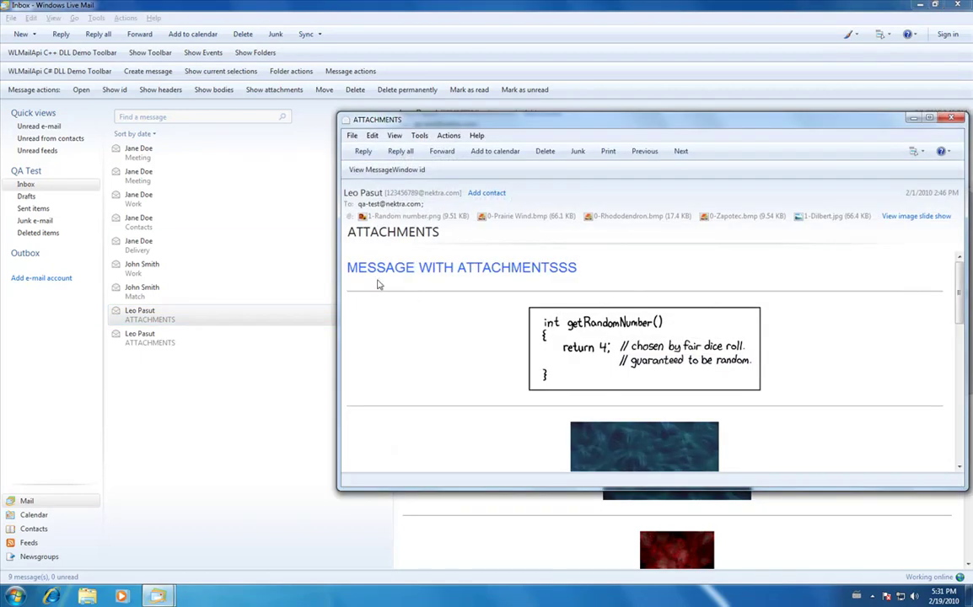
{"action": "double_click", "coordinate": [437, 113]}
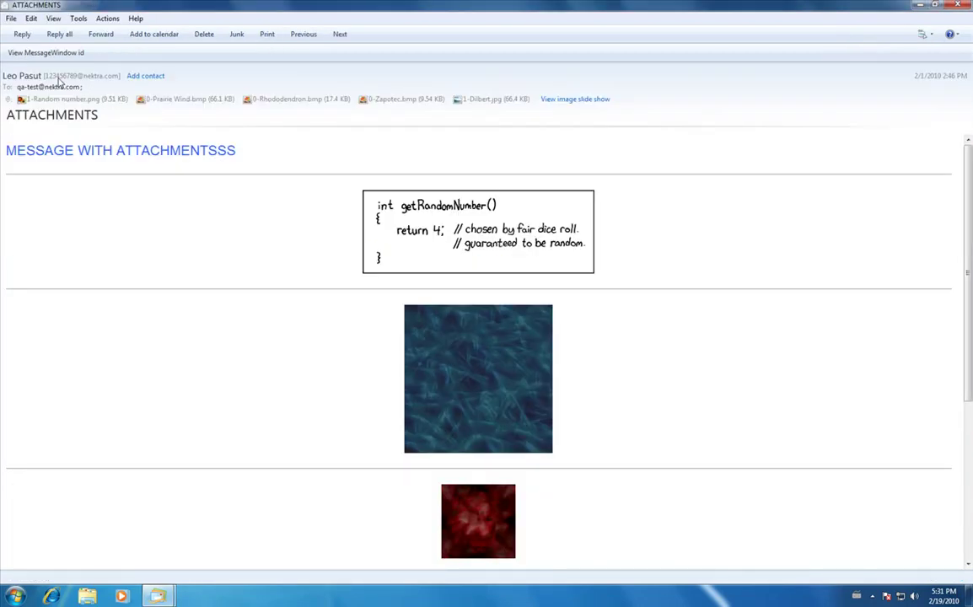
{"action": "key", "text": "Escape"}
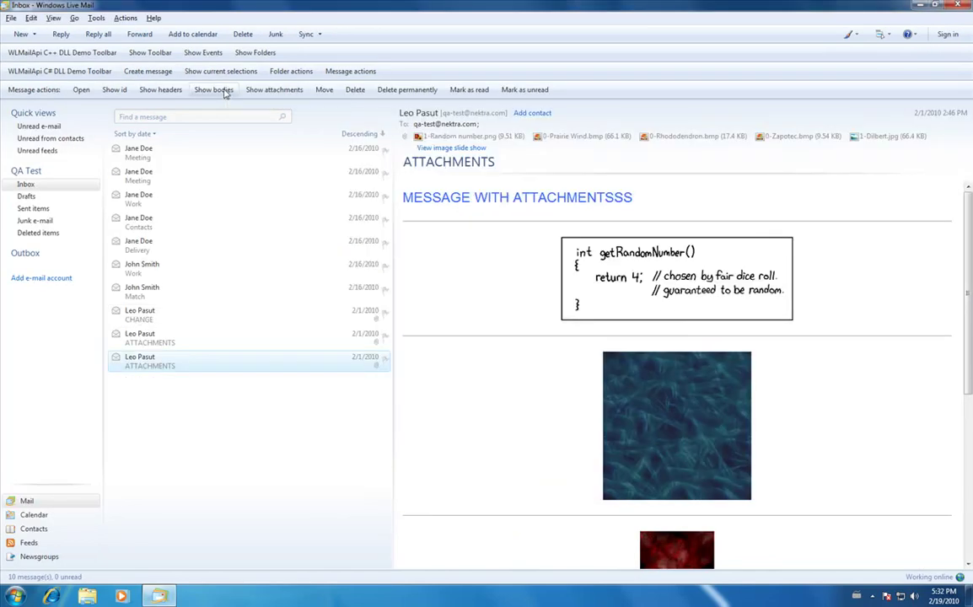